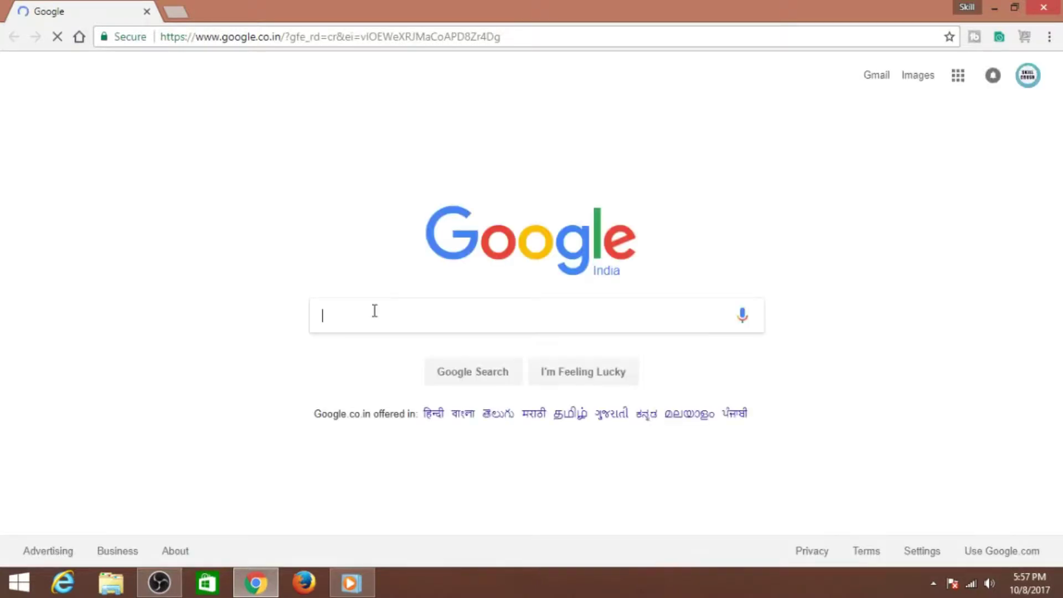
Google 'disposable mobile number' and open the SMS Receive Free result
{"action": "left_click", "coordinate": [374, 312]}
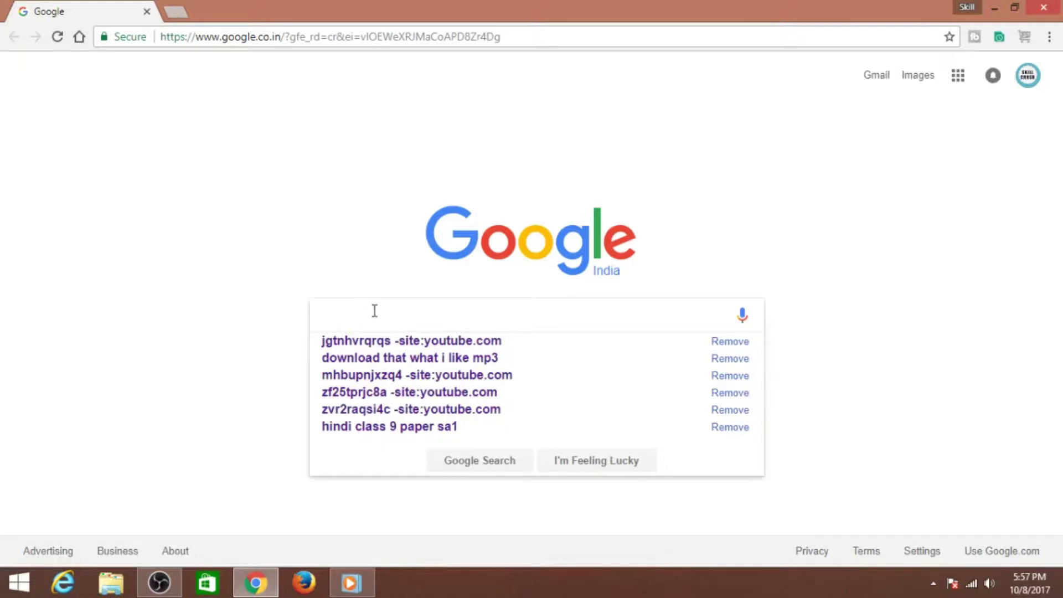
{"action": "type", "text": "dispos"}
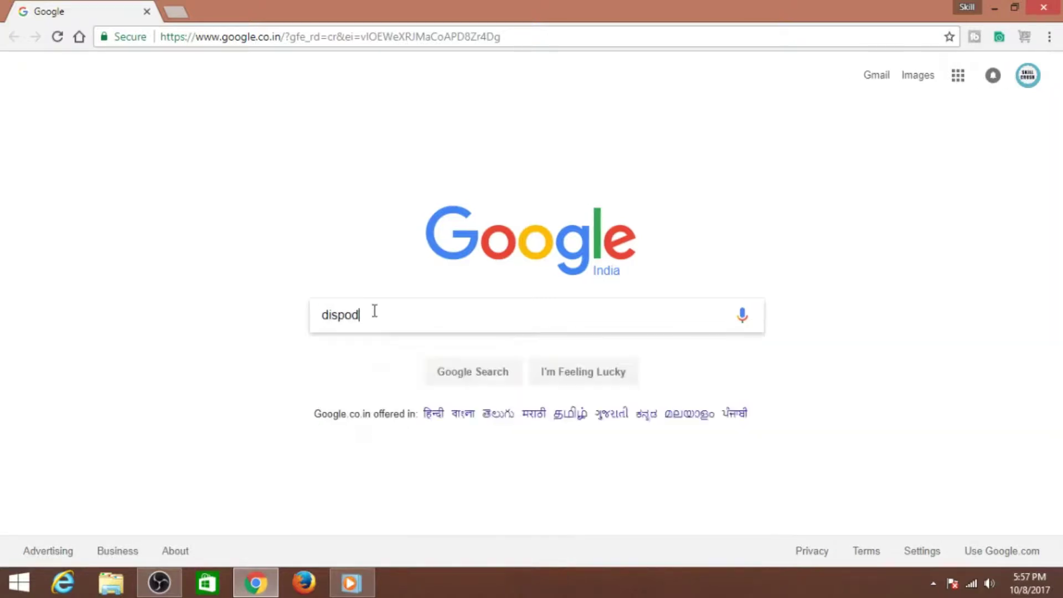
{"action": "type", "text": "able"}
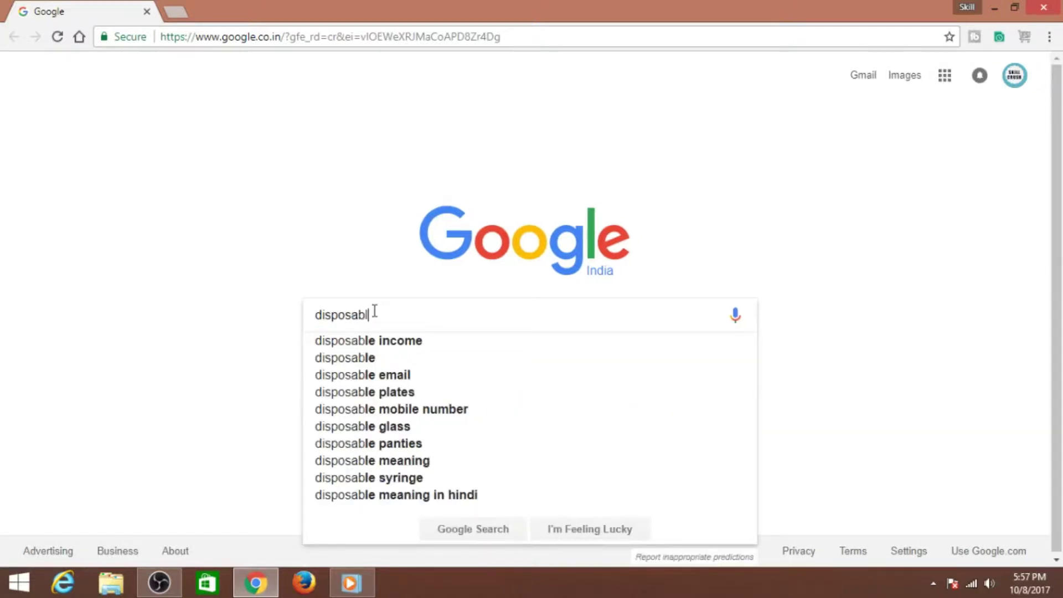
{"action": "type", "text": " m"}
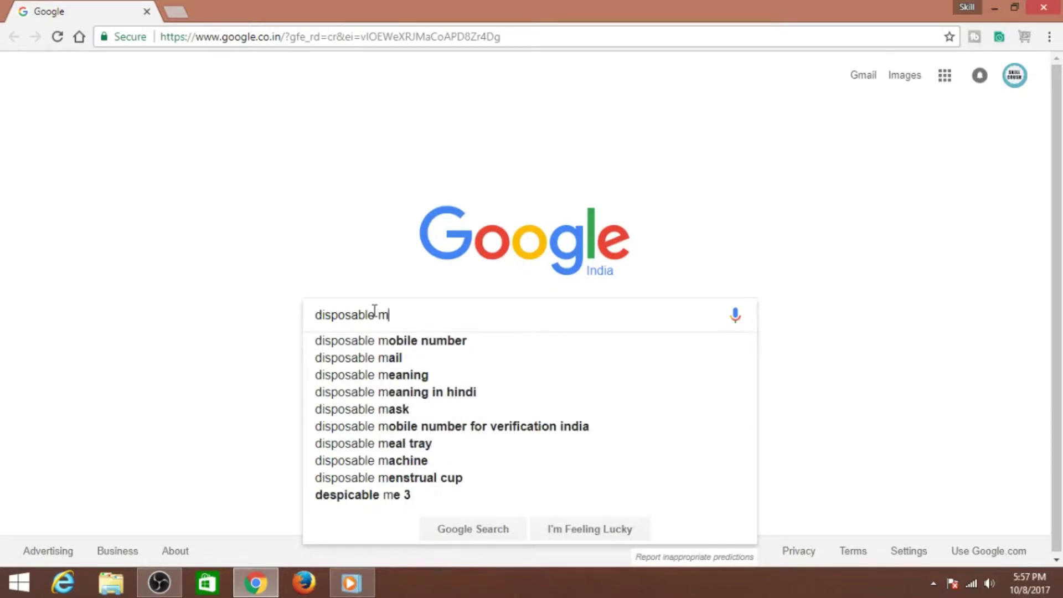
{"action": "key", "text": "Down"}
{"action": "key", "text": "Return"}
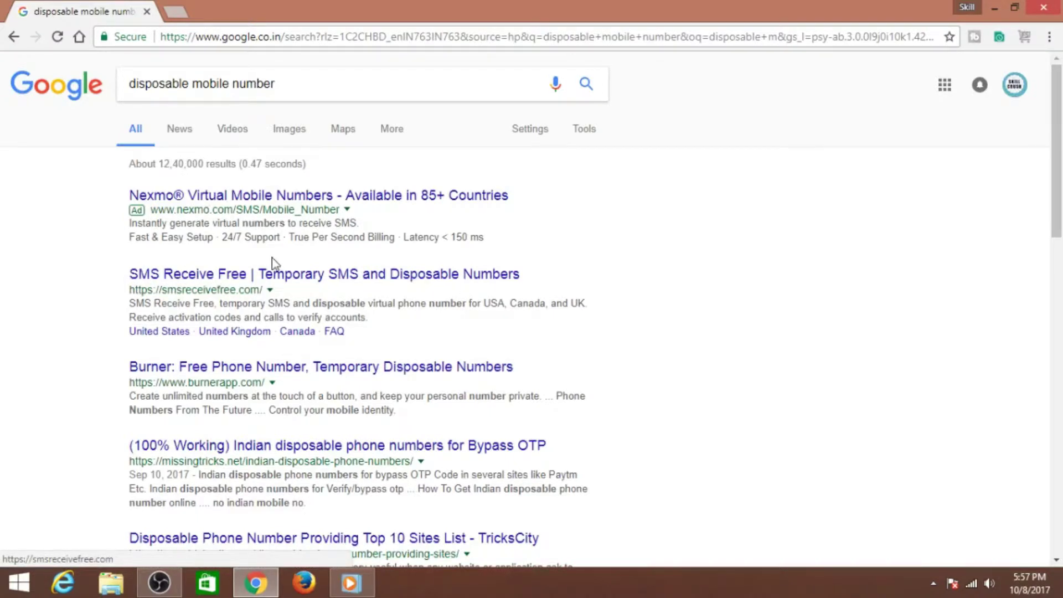
{"action": "left_click", "coordinate": [260, 273]}
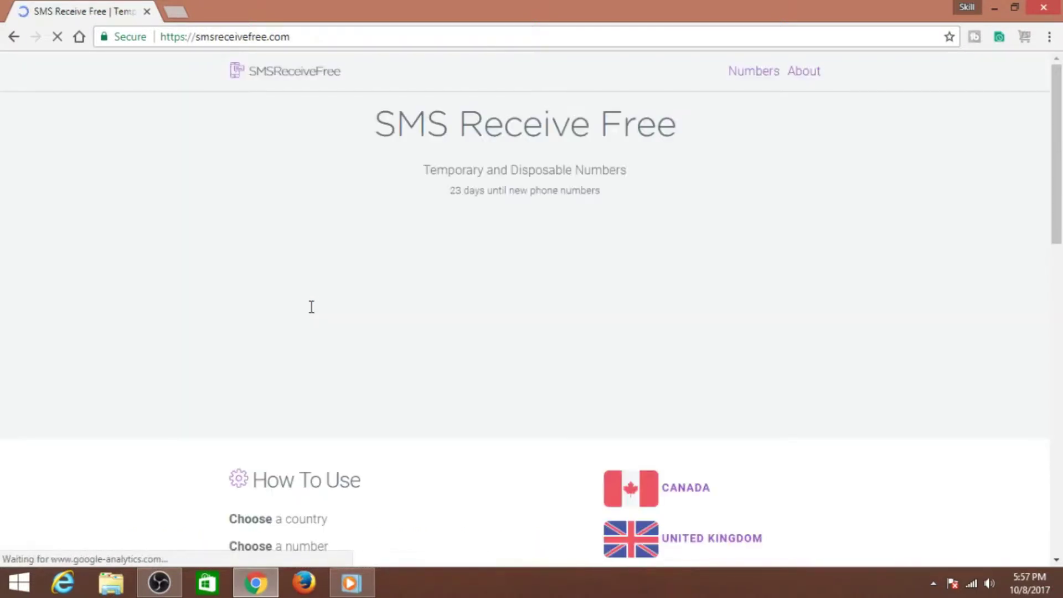
{"action": "scroll", "coordinate": [375, 408], "scroll_direction": "down", "scroll_amount": 3}
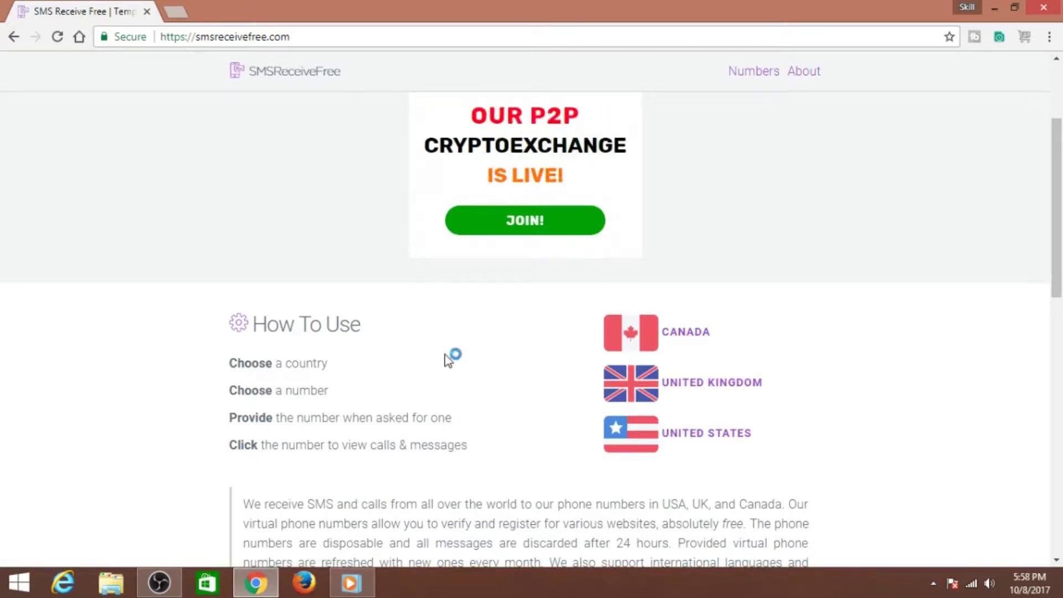
Open the CANADA list of free temporary numbers
{"action": "left_click", "coordinate": [703, 338]}
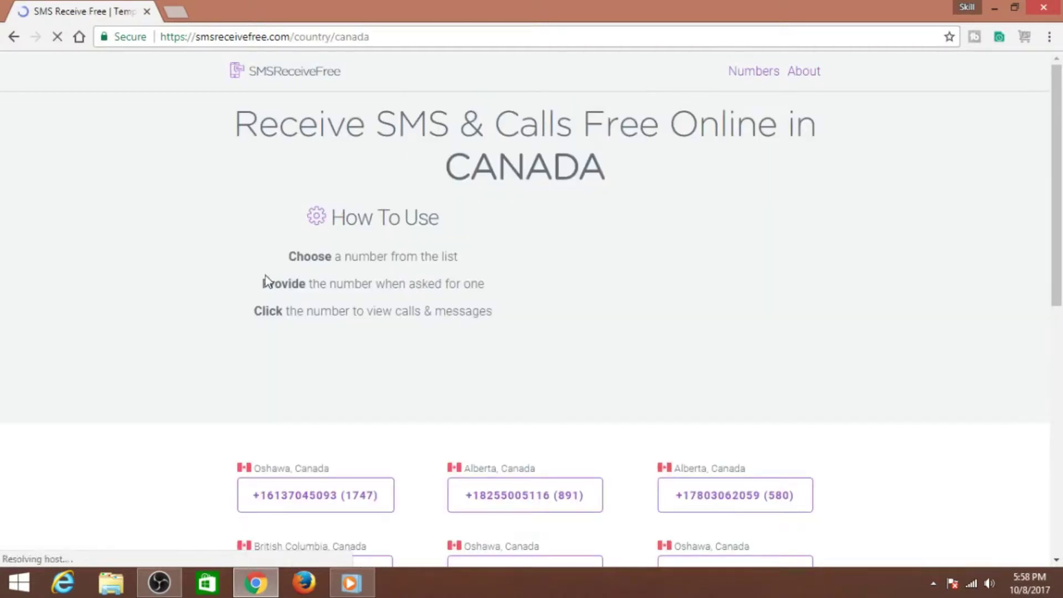
{"action": "scroll", "coordinate": [265, 275], "scroll_direction": "down", "scroll_amount": 2}
{"action": "scroll", "coordinate": [251, 316], "scroll_direction": "down", "scroll_amount": 1}
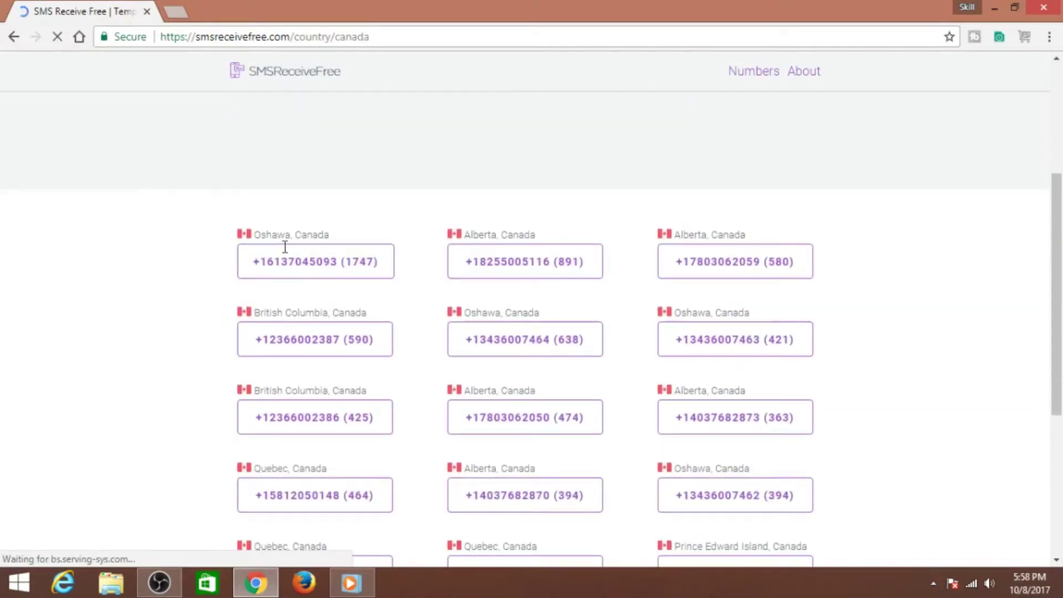
{"action": "left_click", "coordinate": [278, 287]}
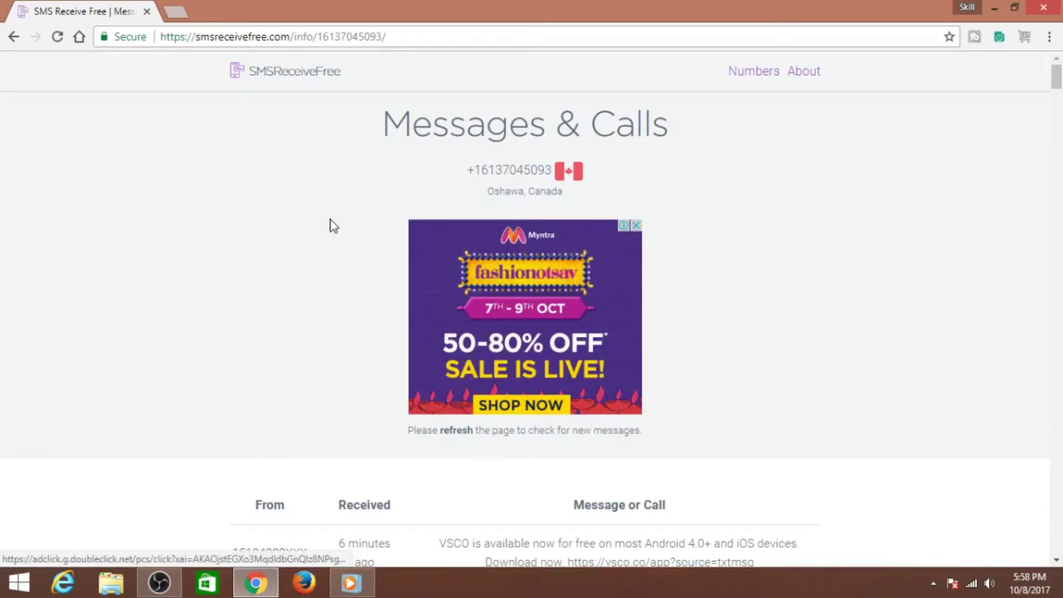
{"action": "scroll", "coordinate": [323, 232], "scroll_direction": "down", "scroll_amount": 5}
{"action": "scroll", "coordinate": [298, 198], "scroll_direction": "up", "scroll_amount": 2}
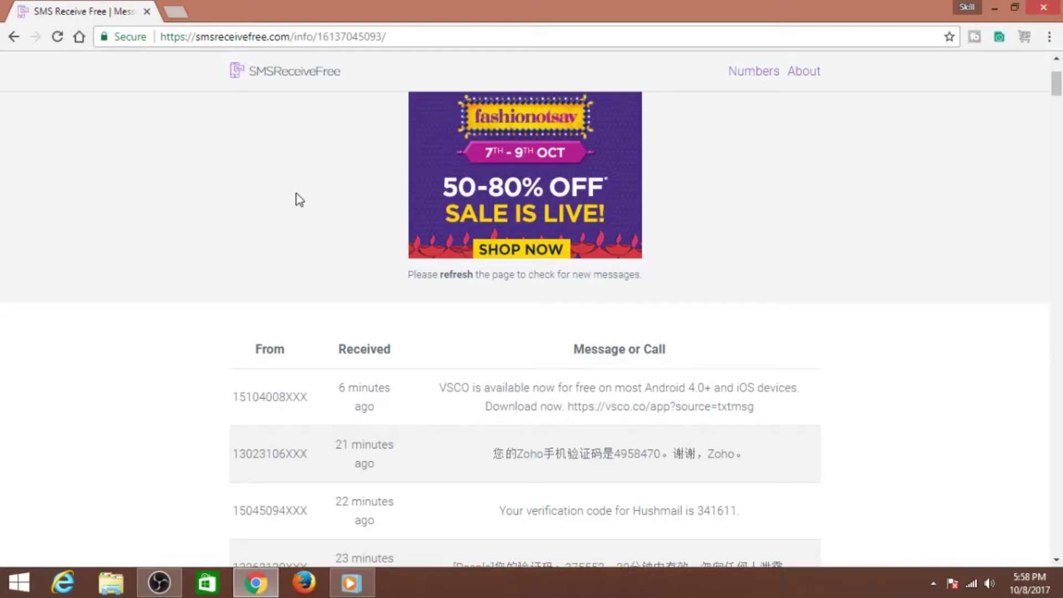
{"action": "scroll", "coordinate": [250, 378], "scroll_direction": "up", "scroll_amount": 3}
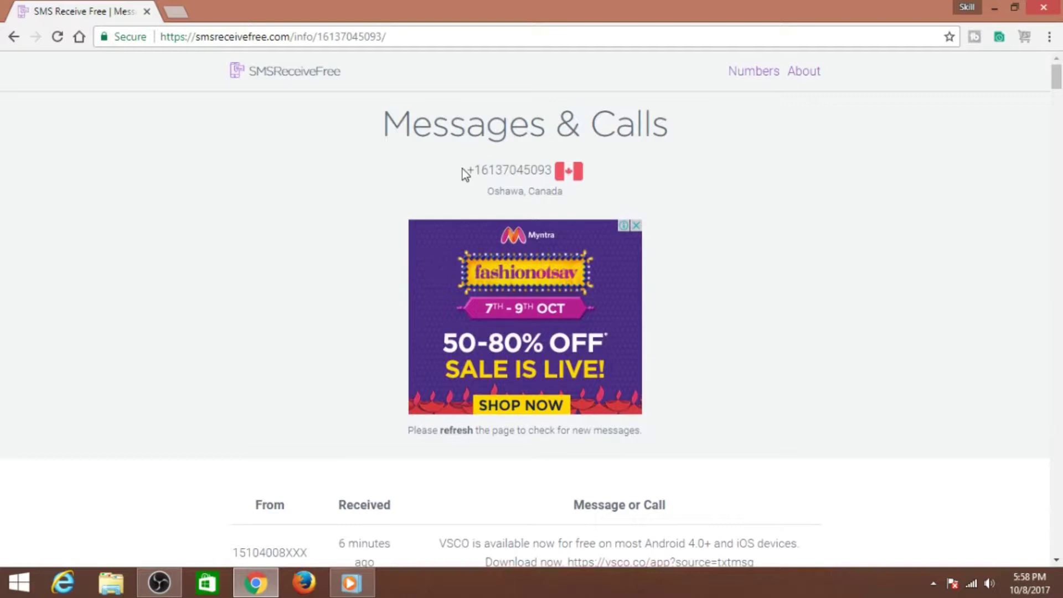
{"action": "scroll", "coordinate": [457, 175], "scroll_direction": "down", "scroll_amount": 2}
{"action": "scroll", "coordinate": [374, 225], "scroll_direction": "down", "scroll_amount": 3}
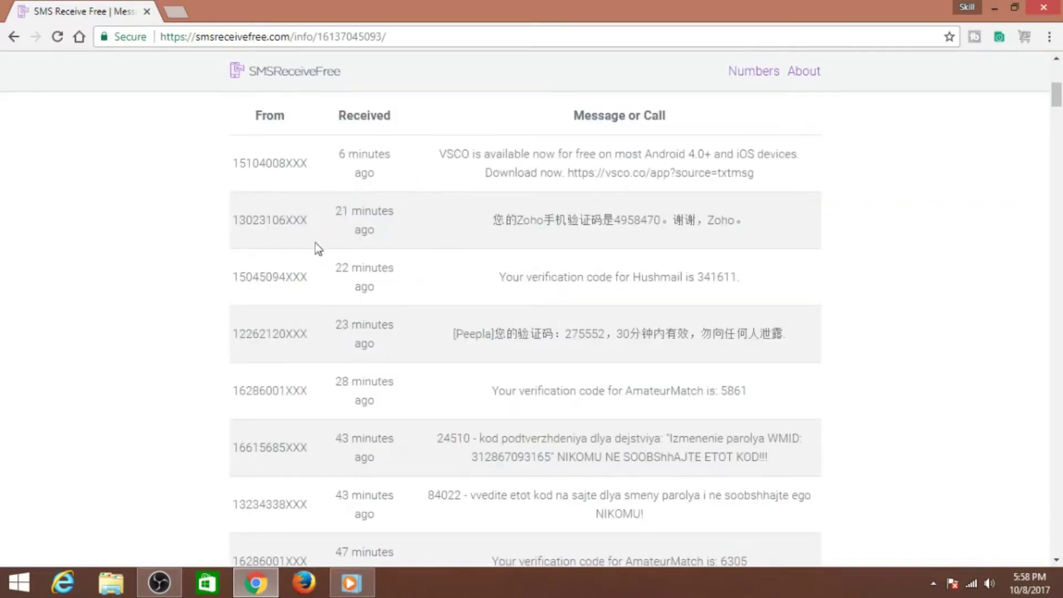
{"action": "scroll", "coordinate": [333, 249], "scroll_direction": "up", "scroll_amount": 3}
{"action": "scroll", "coordinate": [425, 261], "scroll_direction": "down", "scroll_amount": 1}
{"action": "scroll", "coordinate": [425, 262], "scroll_direction": "up", "scroll_amount": 2}
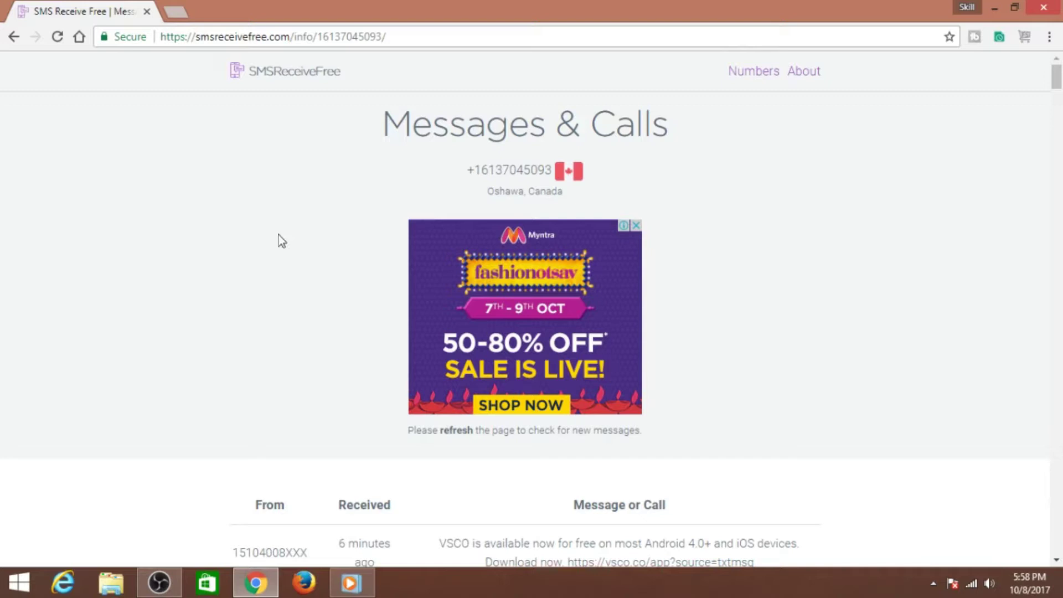
{"action": "scroll", "coordinate": [278, 235], "scroll_direction": "down", "scroll_amount": 3}
{"action": "scroll", "coordinate": [278, 235], "scroll_direction": "down", "scroll_amount": 2}
{"action": "scroll", "coordinate": [209, 256], "scroll_direction": "down", "scroll_amount": 1}
{"action": "scroll", "coordinate": [208, 256], "scroll_direction": "down", "scroll_amount": 2}
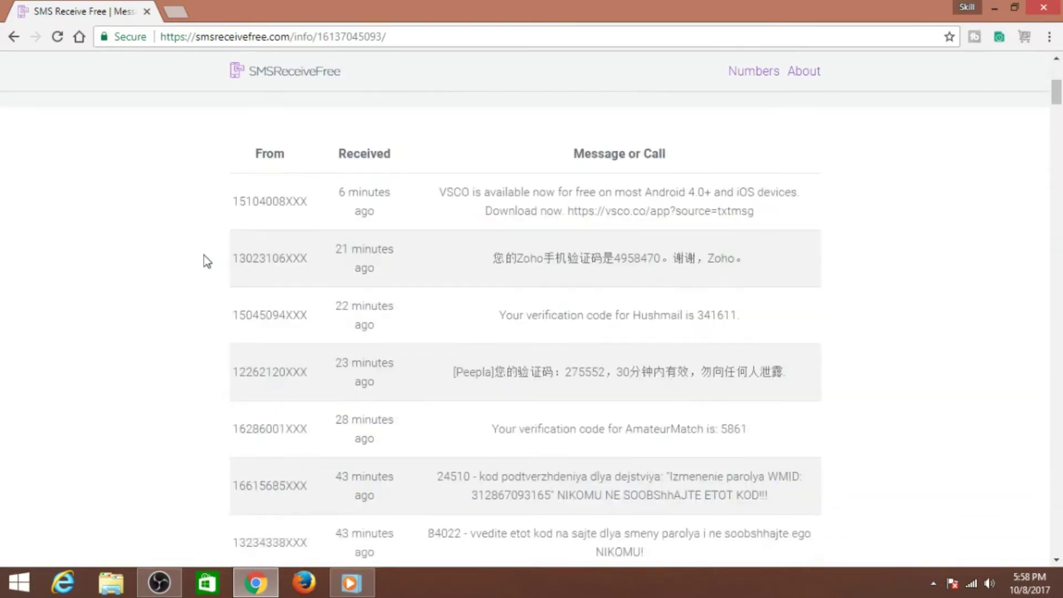
{"action": "scroll", "coordinate": [204, 255], "scroll_direction": "down", "scroll_amount": 1}
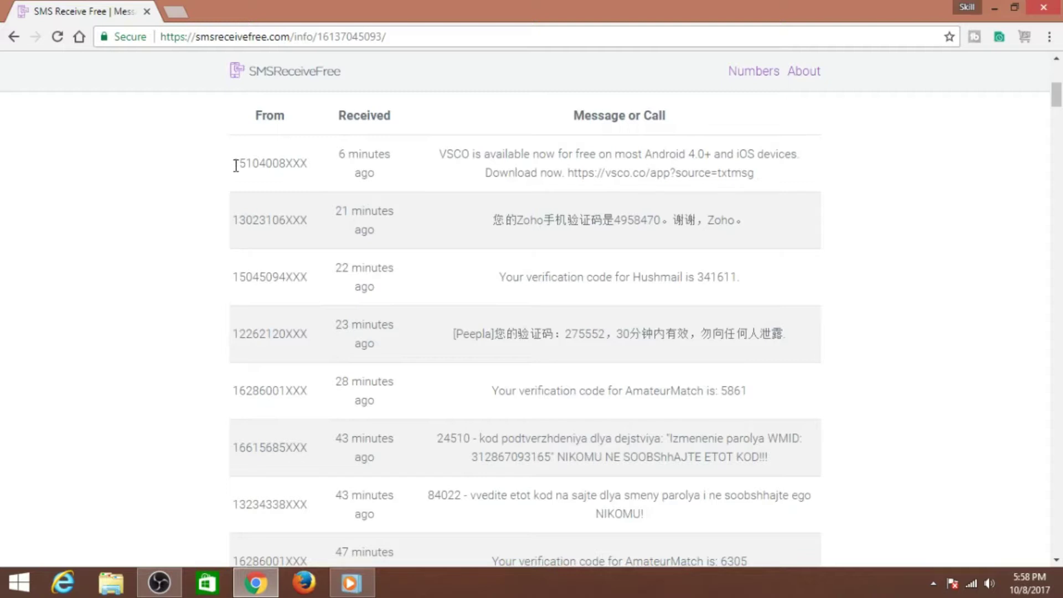
{"action": "left_click_drag", "start_coordinate": [234, 165], "coordinate": [309, 159]}
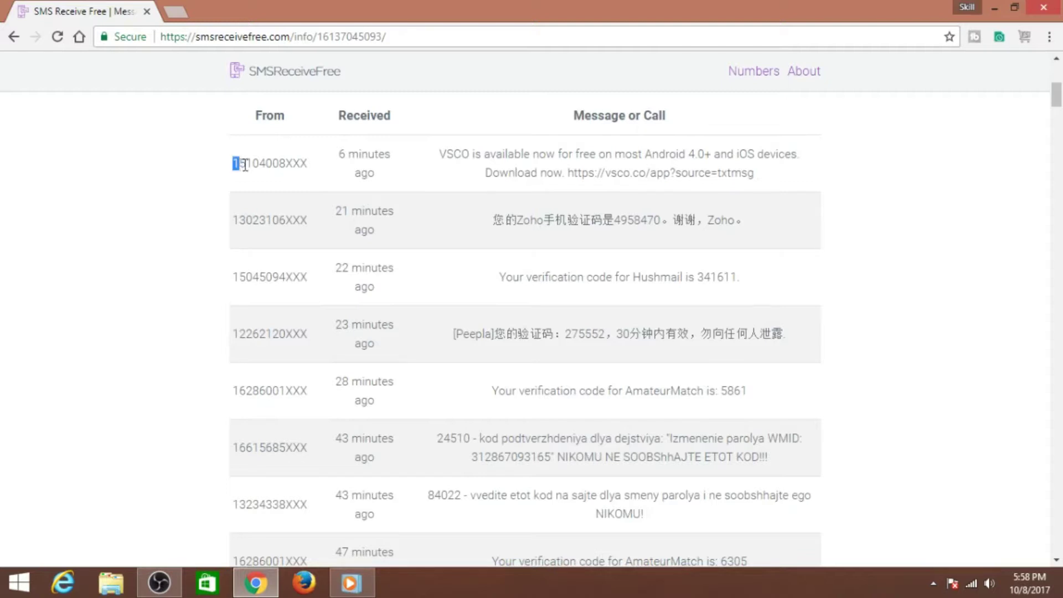
{"action": "left_click", "coordinate": [315, 161]}
{"action": "left_click_drag", "start_coordinate": [439, 152], "coordinate": [752, 175]}
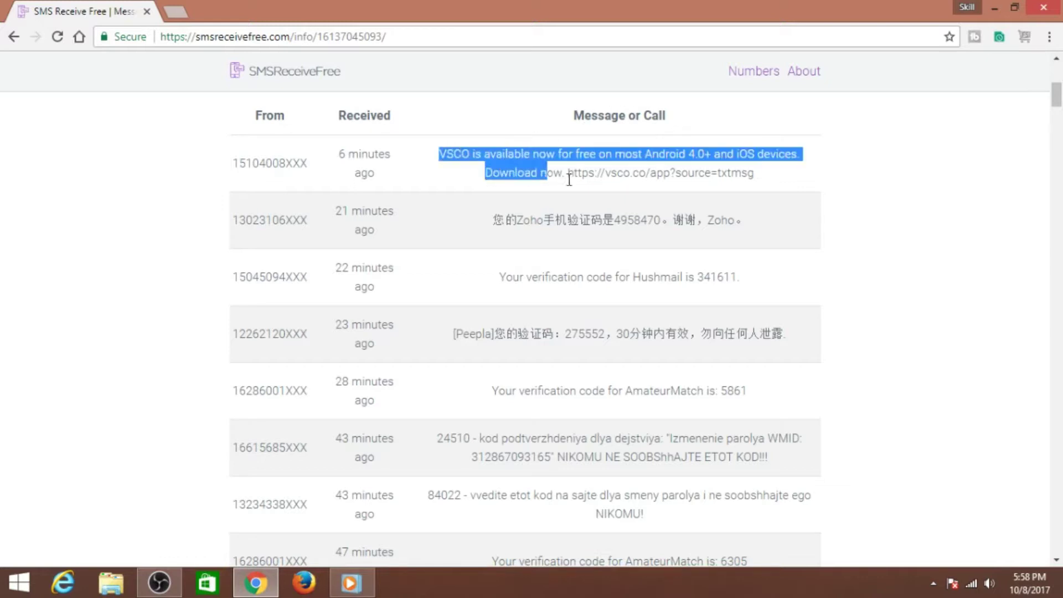
{"action": "left_click", "coordinate": [757, 185]}
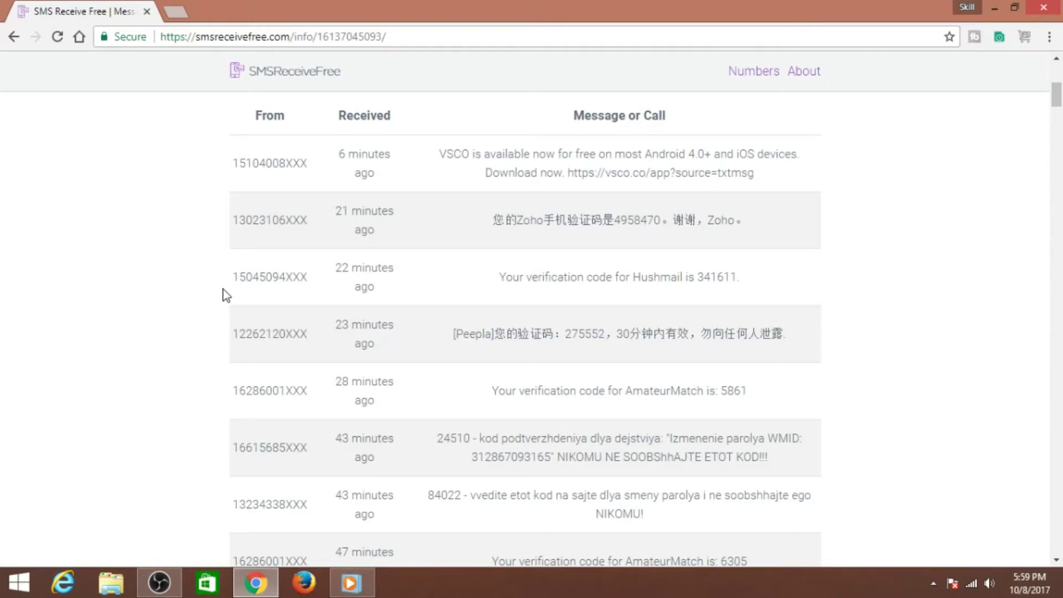
{"action": "left_click_drag", "start_coordinate": [232, 279], "coordinate": [310, 280]}
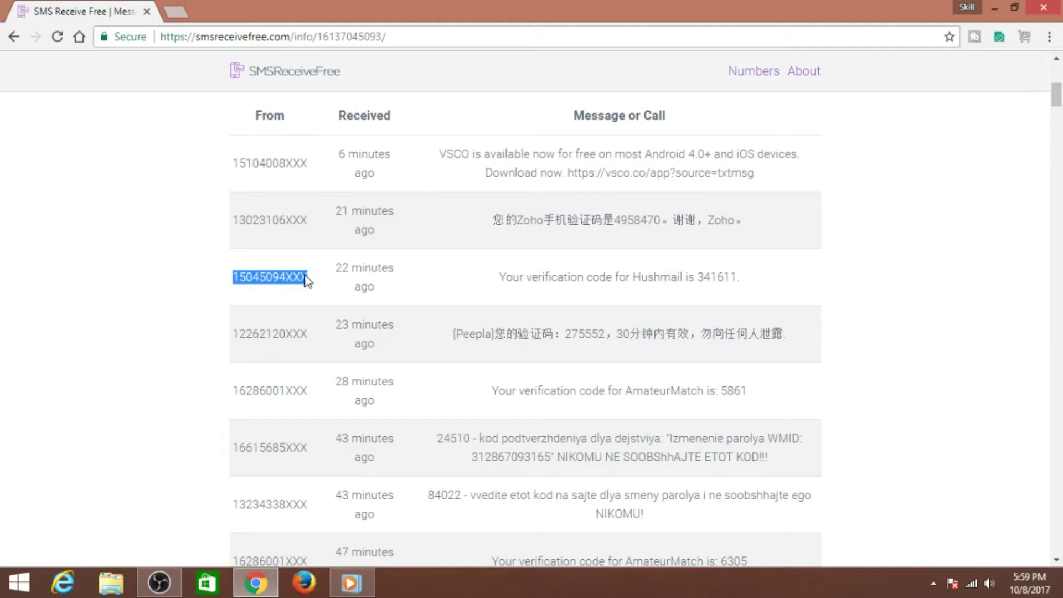
{"action": "left_click", "coordinate": [317, 285]}
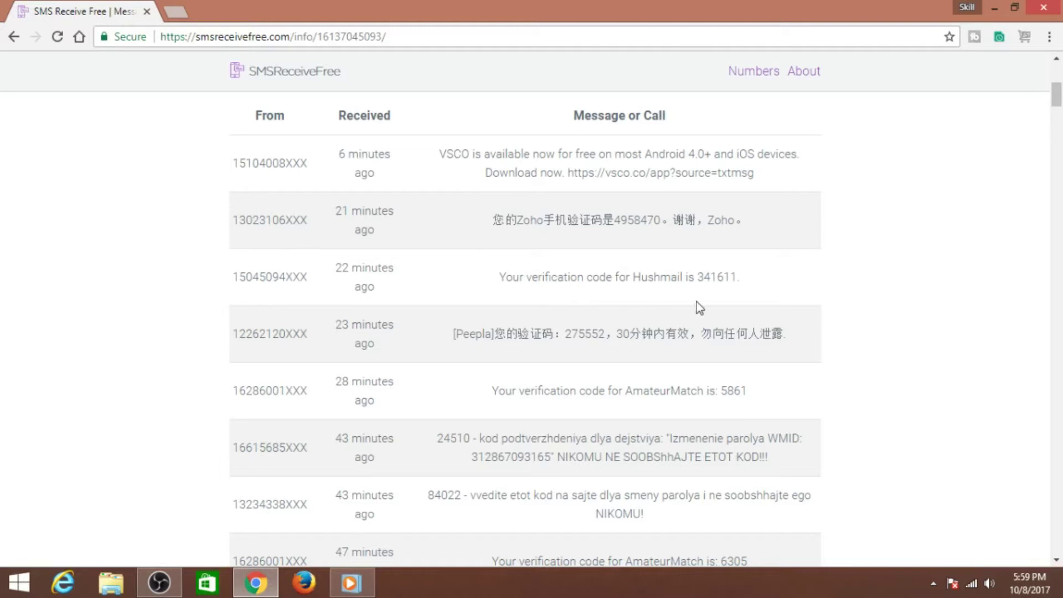
{"action": "left_click_drag", "start_coordinate": [698, 277], "coordinate": [737, 277]}
{"action": "left_click", "coordinate": [604, 395]}
{"action": "scroll", "coordinate": [357, 414], "scroll_direction": "up", "scroll_amount": 5}
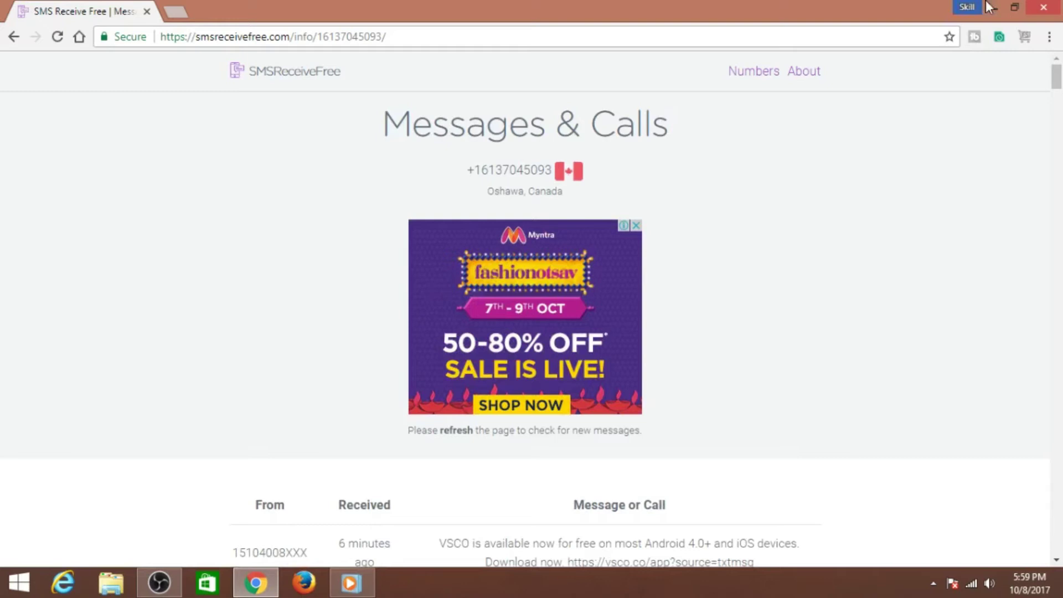